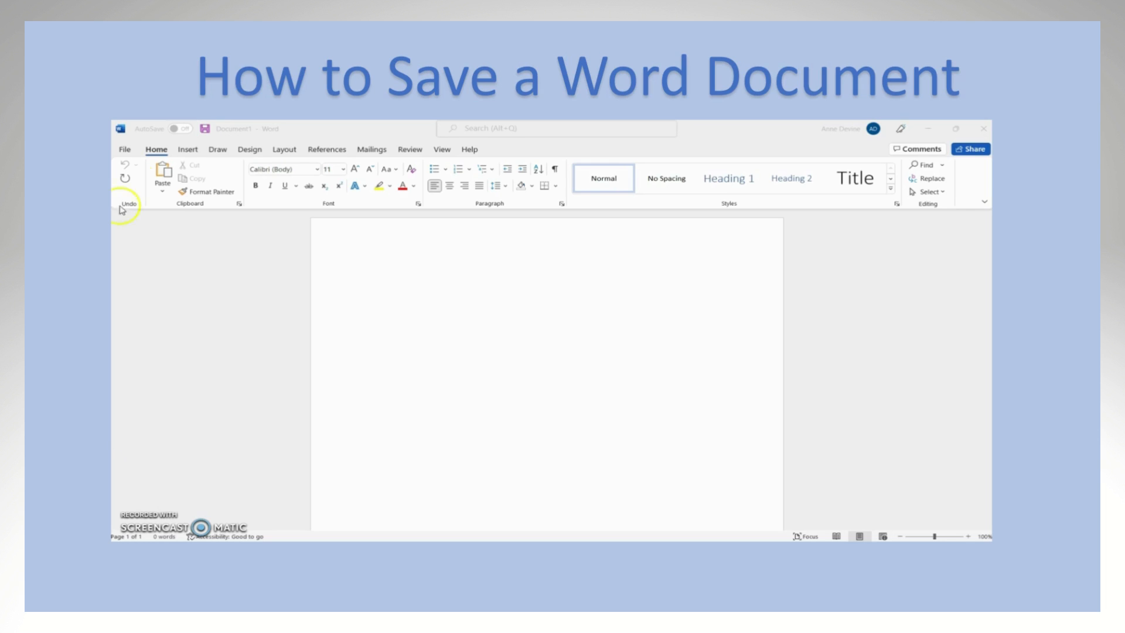
# Step: Start saving the blank document as a new file, browsing to the Lexar (D:) drive as the destination
pyautogui.click(128, 150)
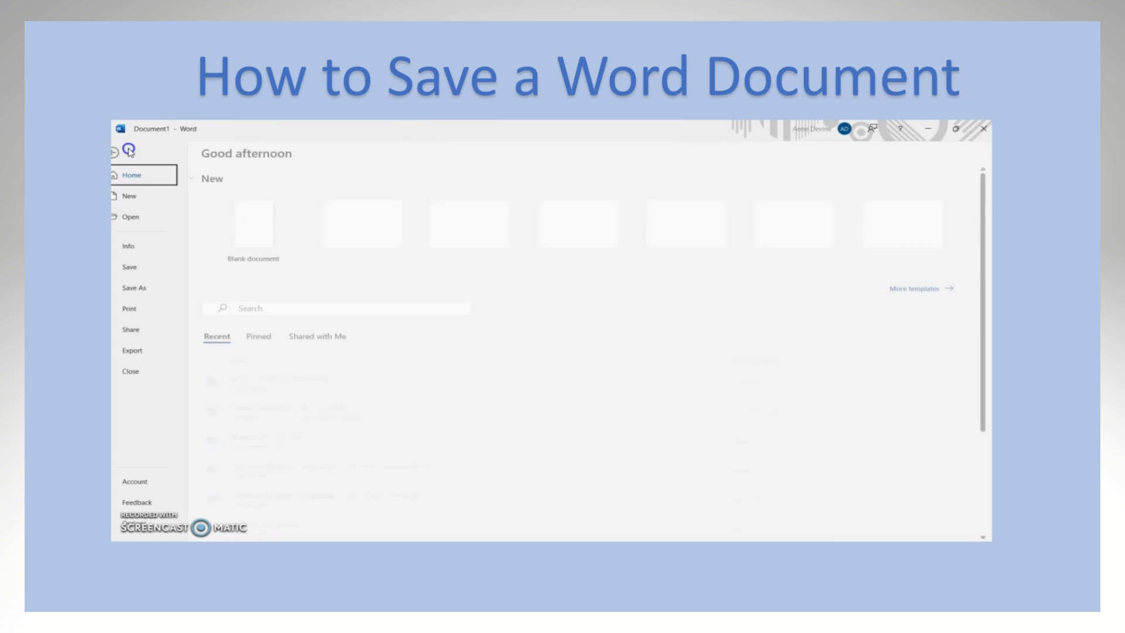
pyautogui.click(143, 288)
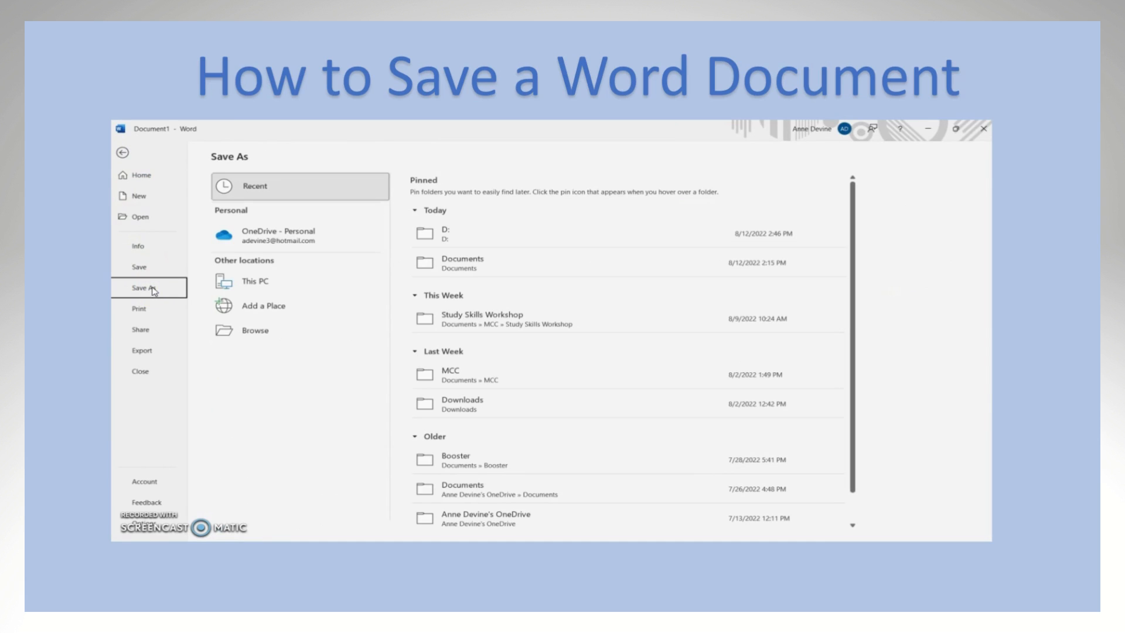
pyautogui.click(263, 331)
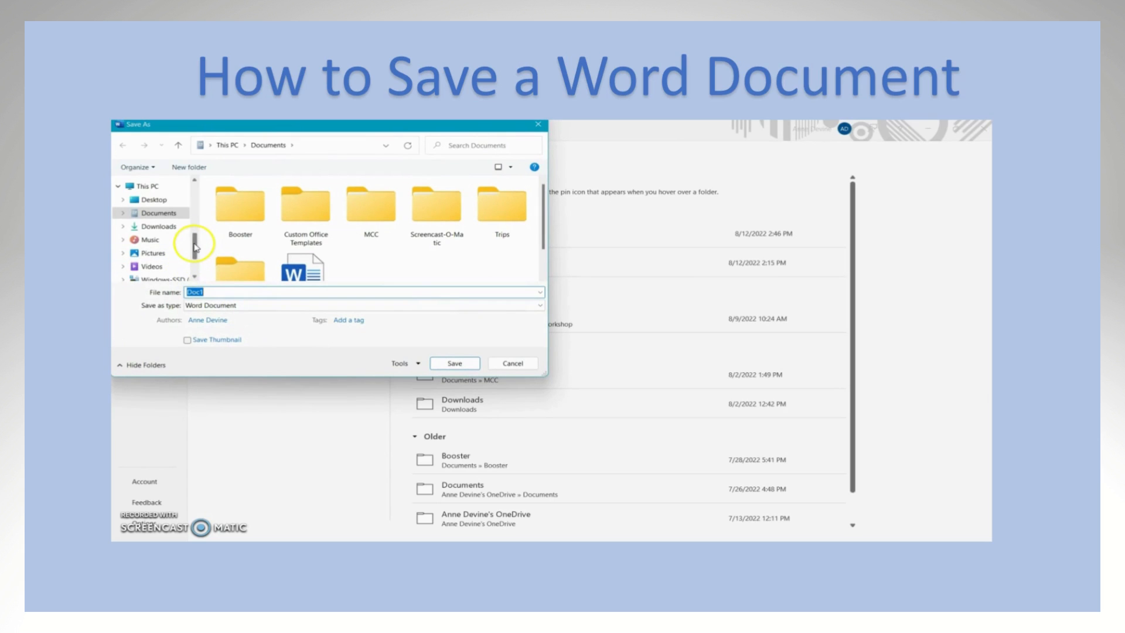
pyautogui.scroll(-1, 195, 246)
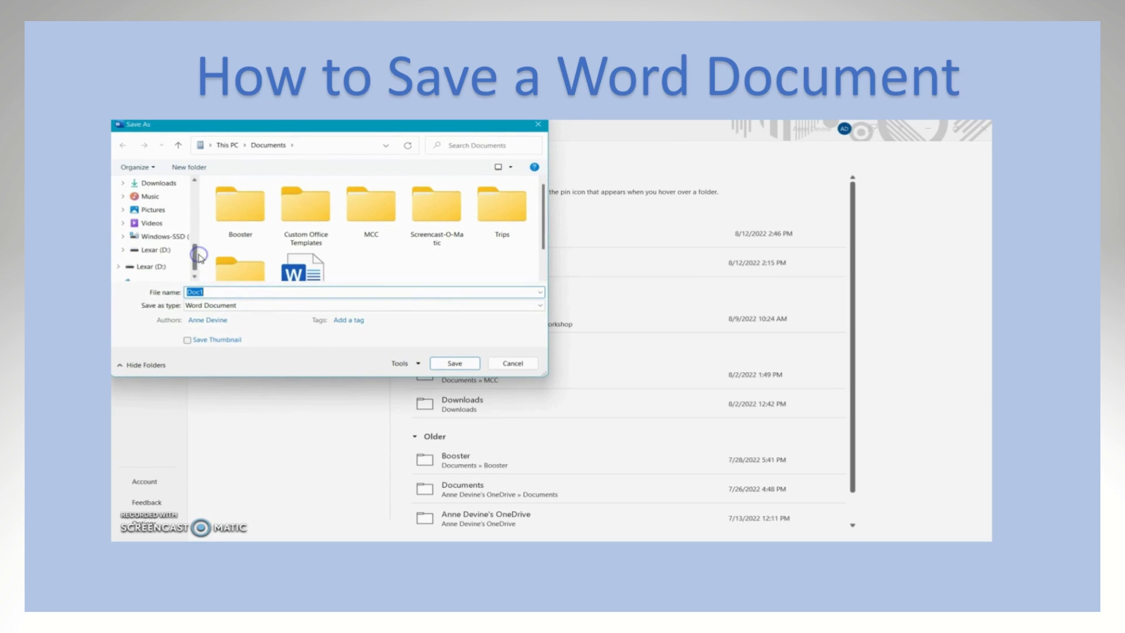
pyautogui.click(160, 267)
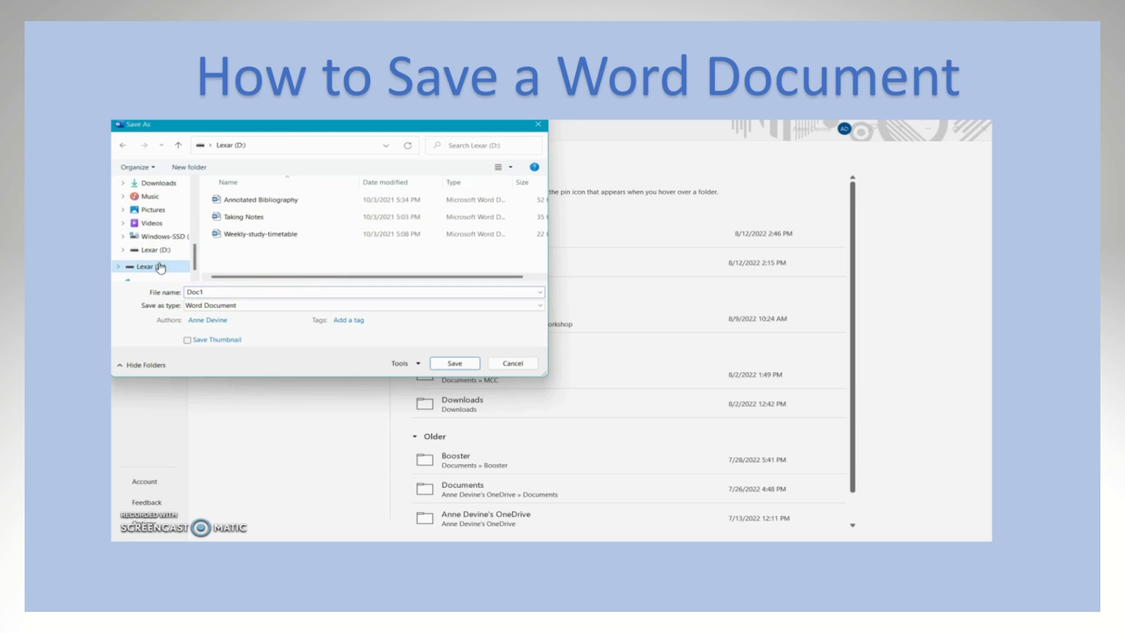
# Step: Name the file "How to save a document" and save it as a Word Document
pyautogui.doubleClick(208, 292)
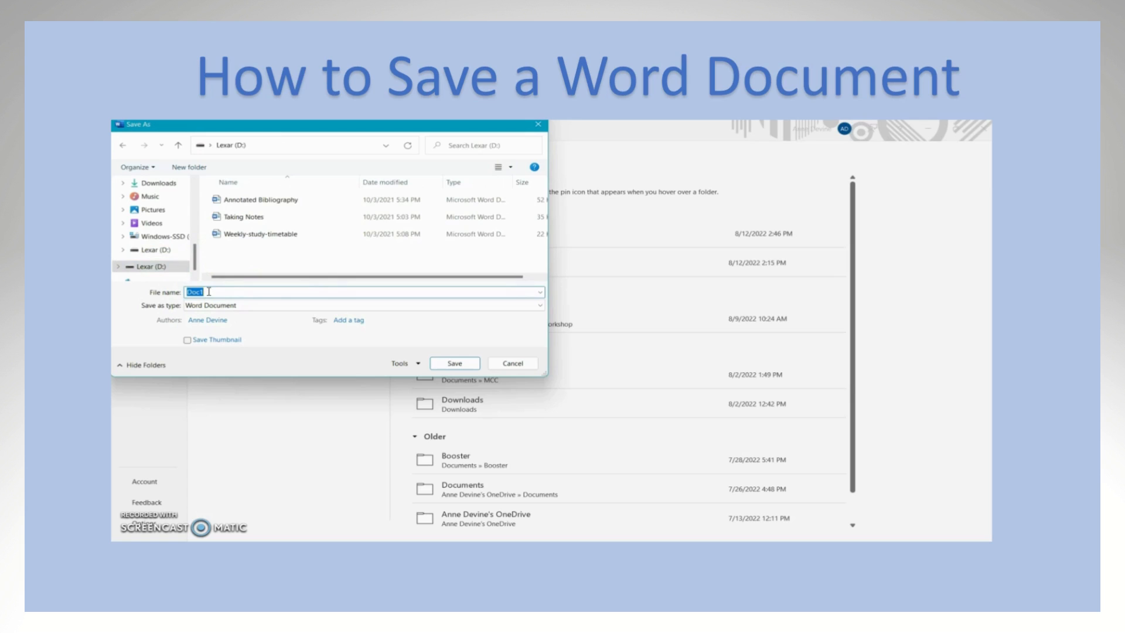
pyautogui.write('How to save a document')
pyautogui.click(456, 362)
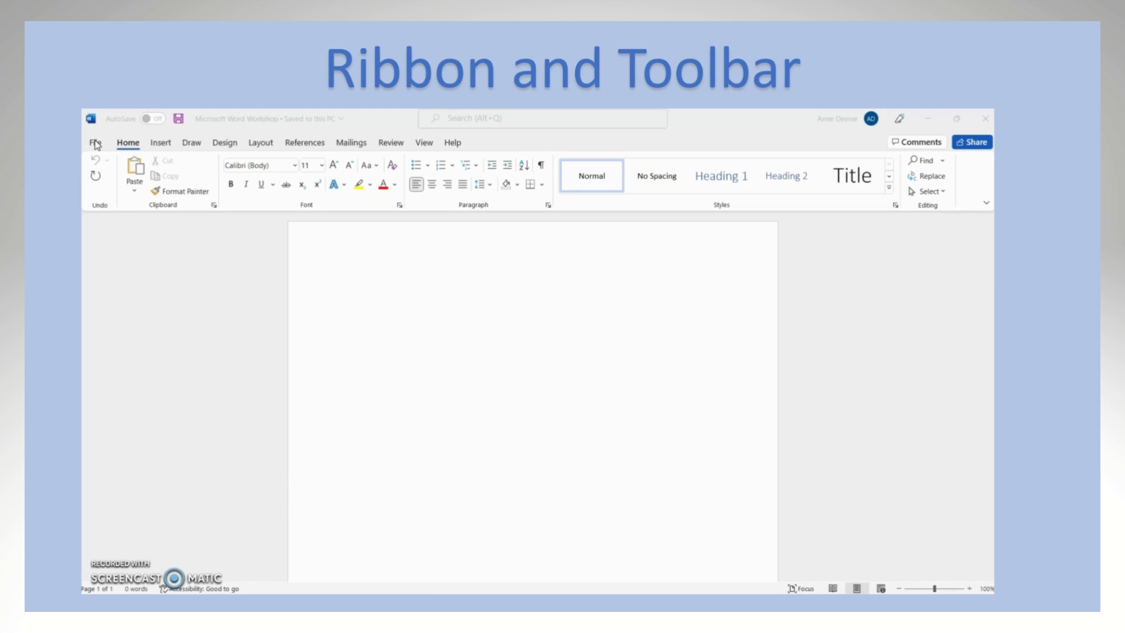
pyautogui.click(131, 146)
pyautogui.click(167, 146)
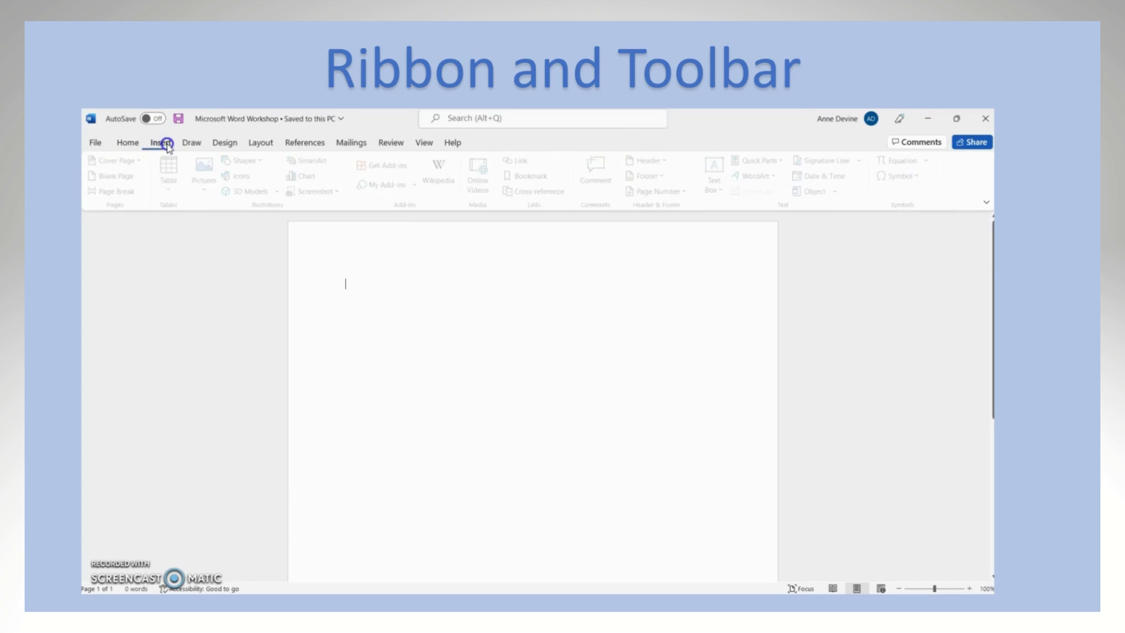
pyautogui.click(197, 143)
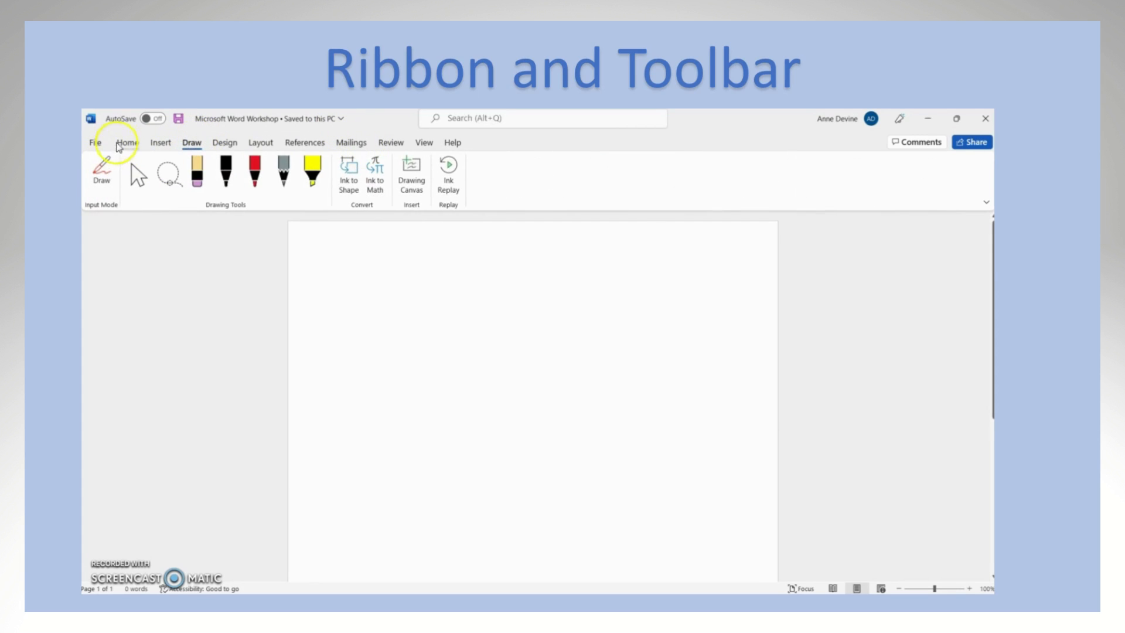
pyautogui.click(125, 145)
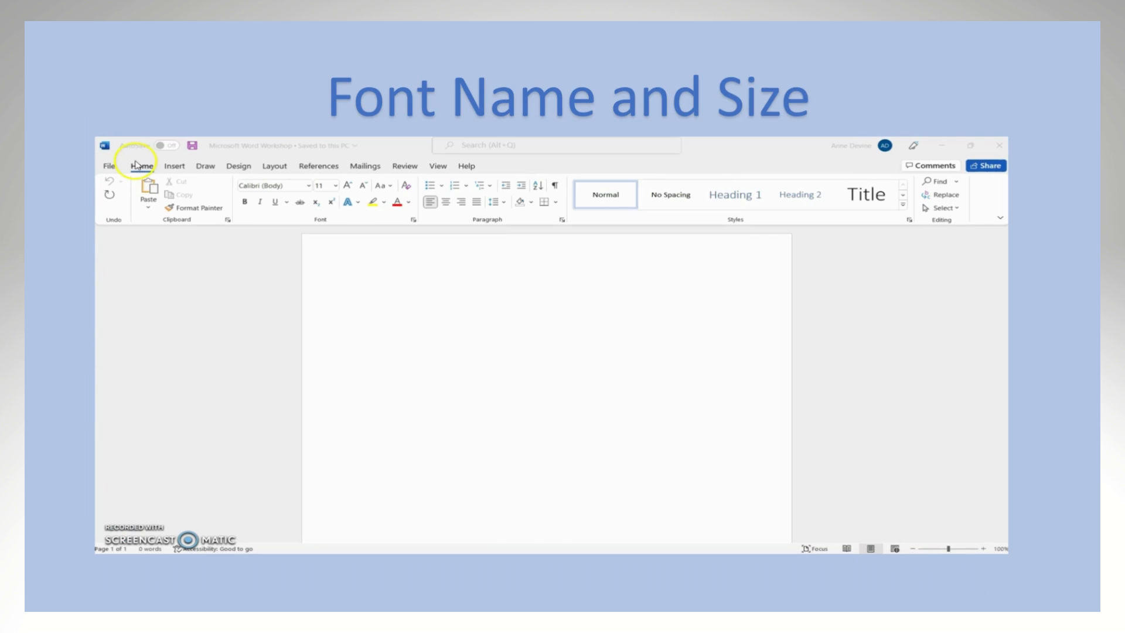
# Step: Set the font to Times New Roman and the font size to 12 for the blank document
pyautogui.click(141, 170)
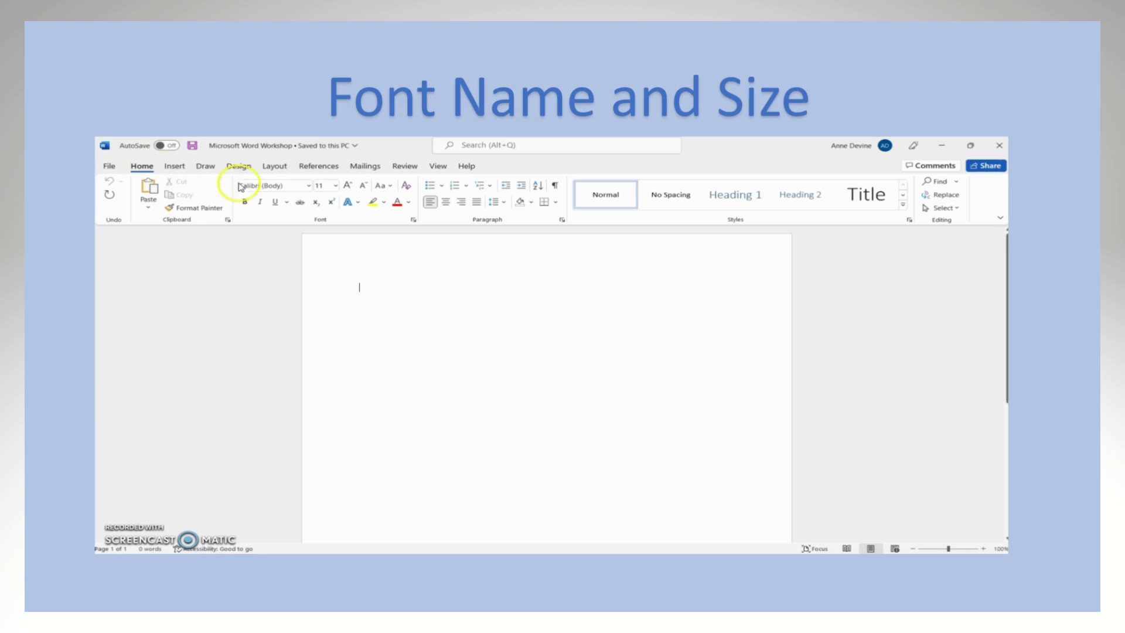
pyautogui.click(308, 186)
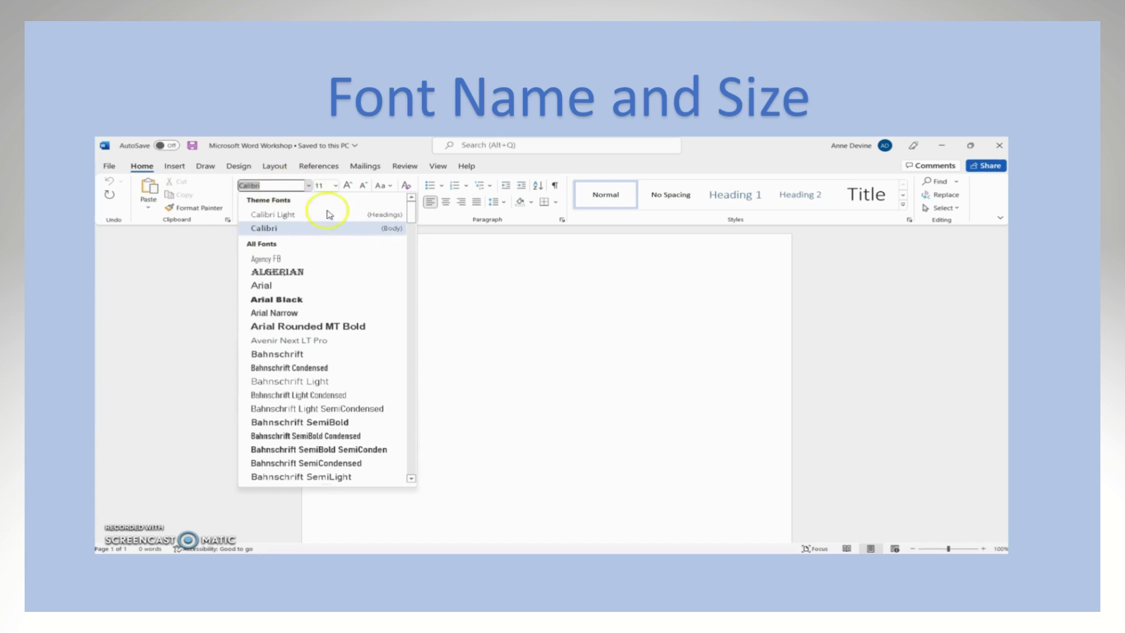
pyautogui.click(412, 221)
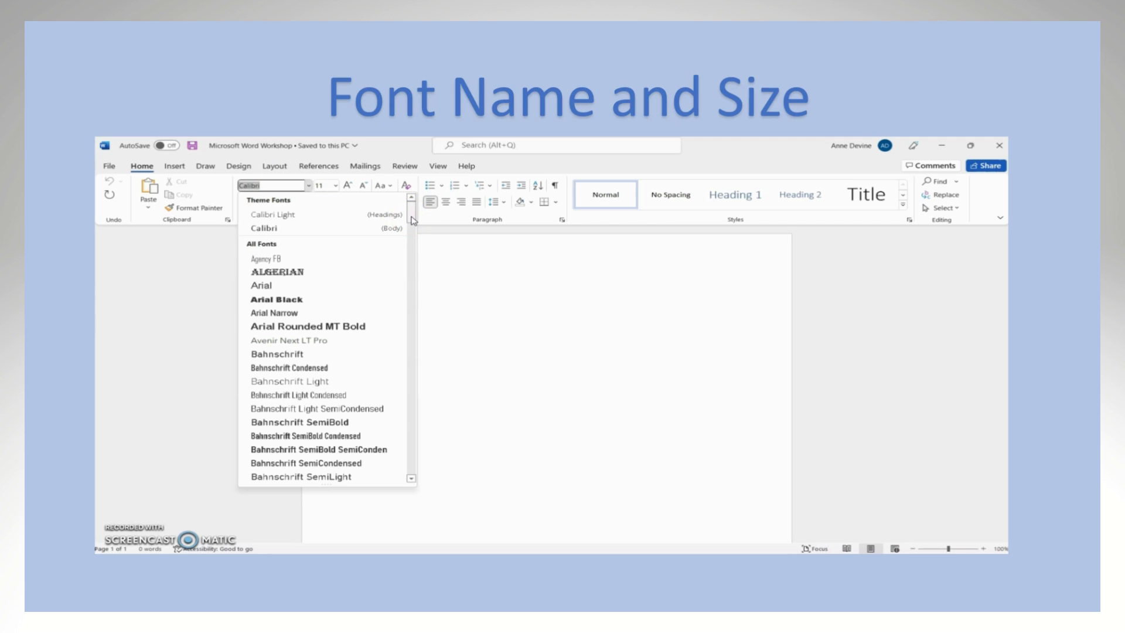
pyautogui.click(285, 185)
pyautogui.press('BackSpace')
pyautogui.press('BackSpace')
pyautogui.press('BackSpace')
pyautogui.press('BackSpace')
pyautogui.press('BackSpace')
pyautogui.press('BackSpace')
pyautogui.write('Times New Roman')
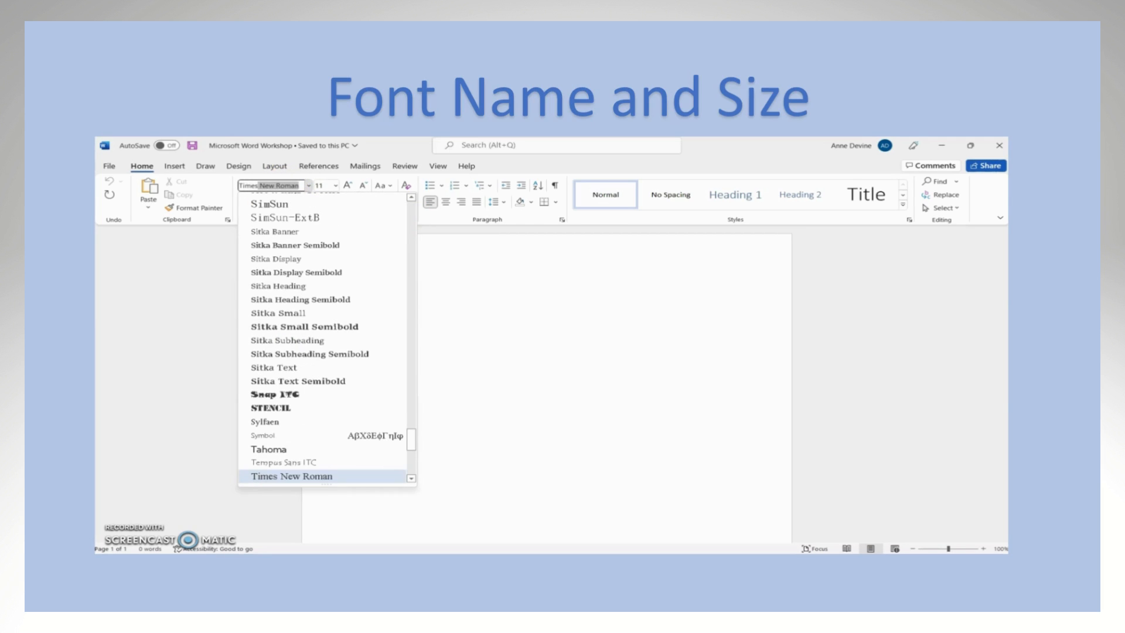
pyautogui.press('Return')
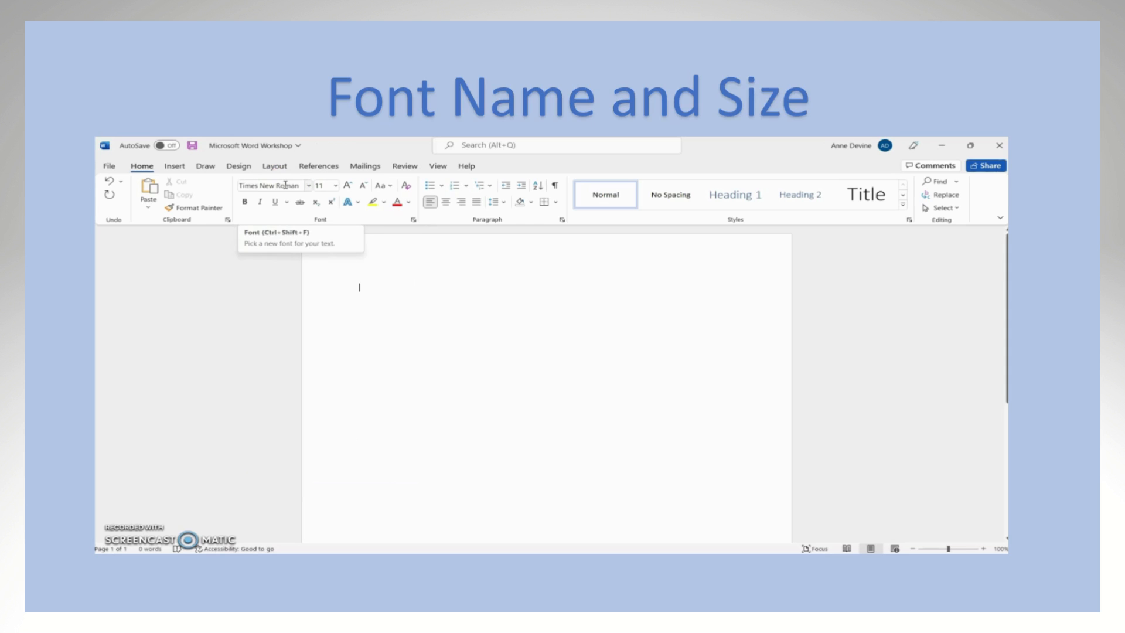
pyautogui.click(336, 186)
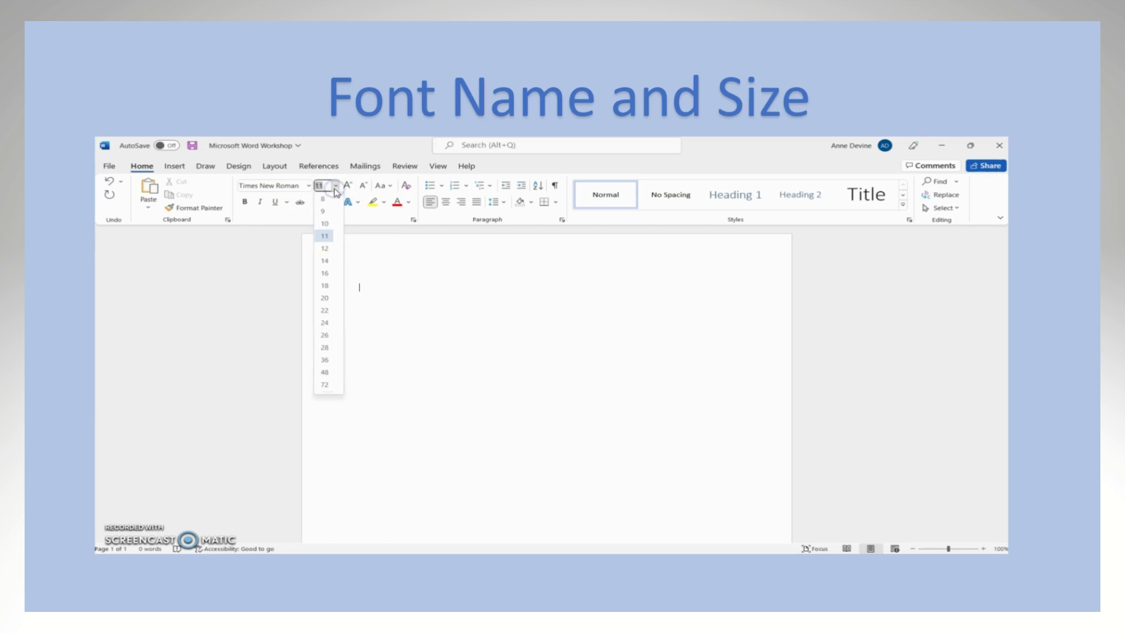
pyautogui.click(326, 248)
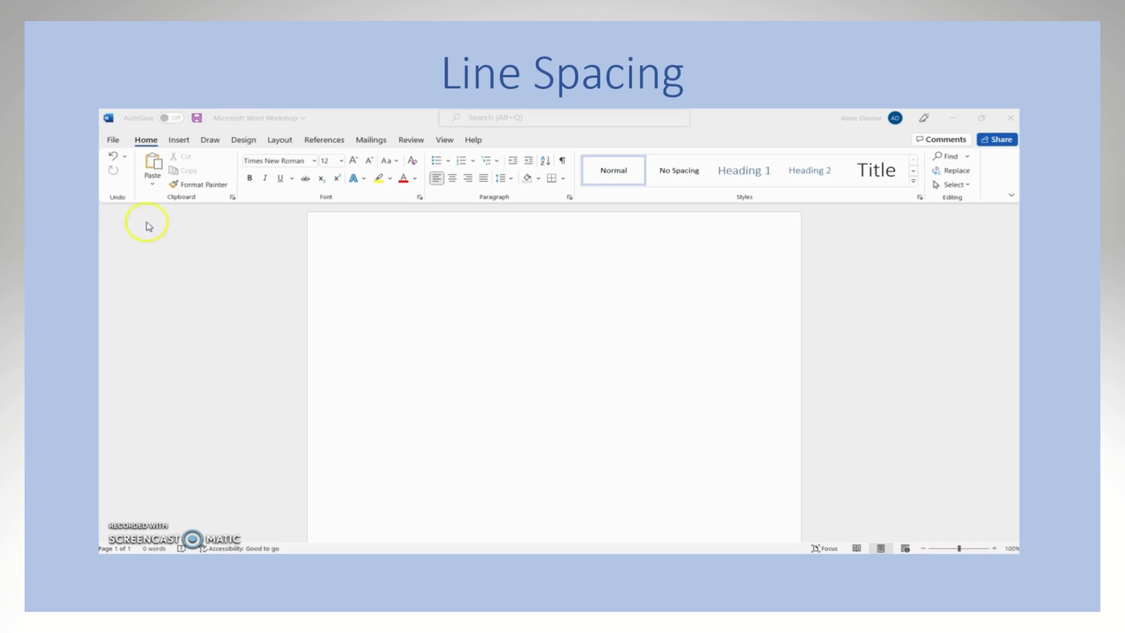
# Step: Set the line spacing of the blank document to 2.0
pyautogui.click(144, 145)
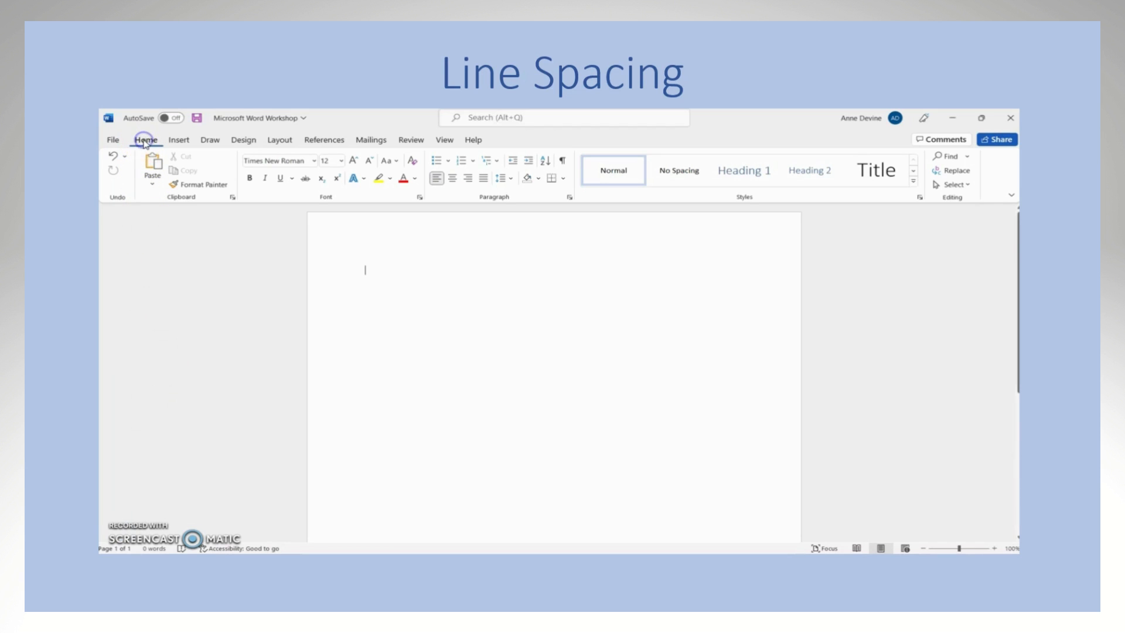
pyautogui.click(512, 178)
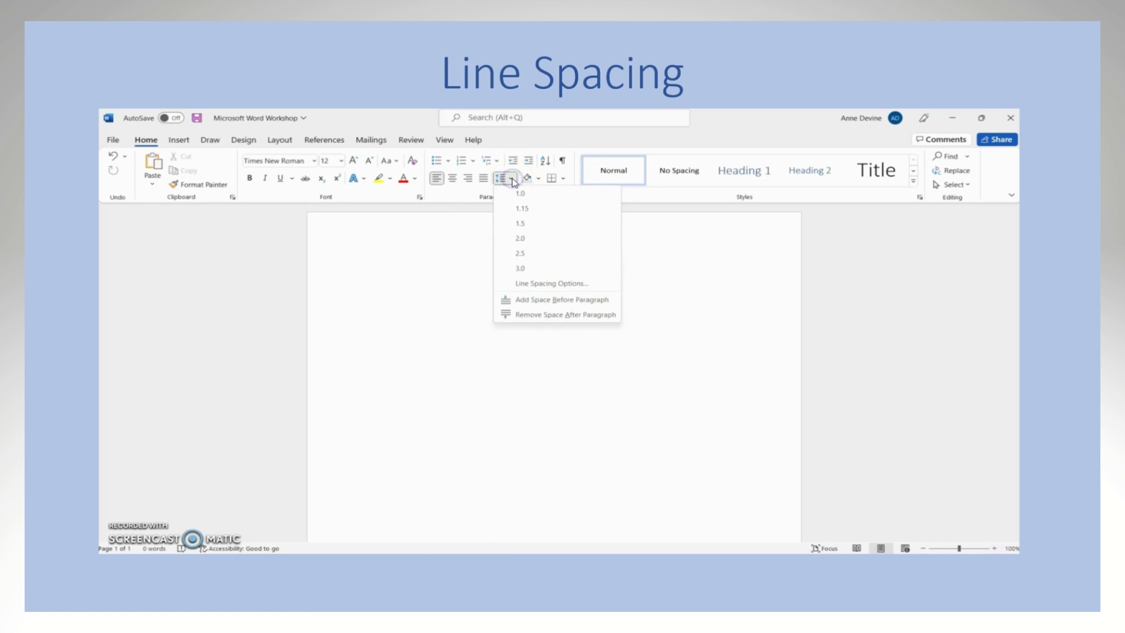
pyautogui.click(521, 238)
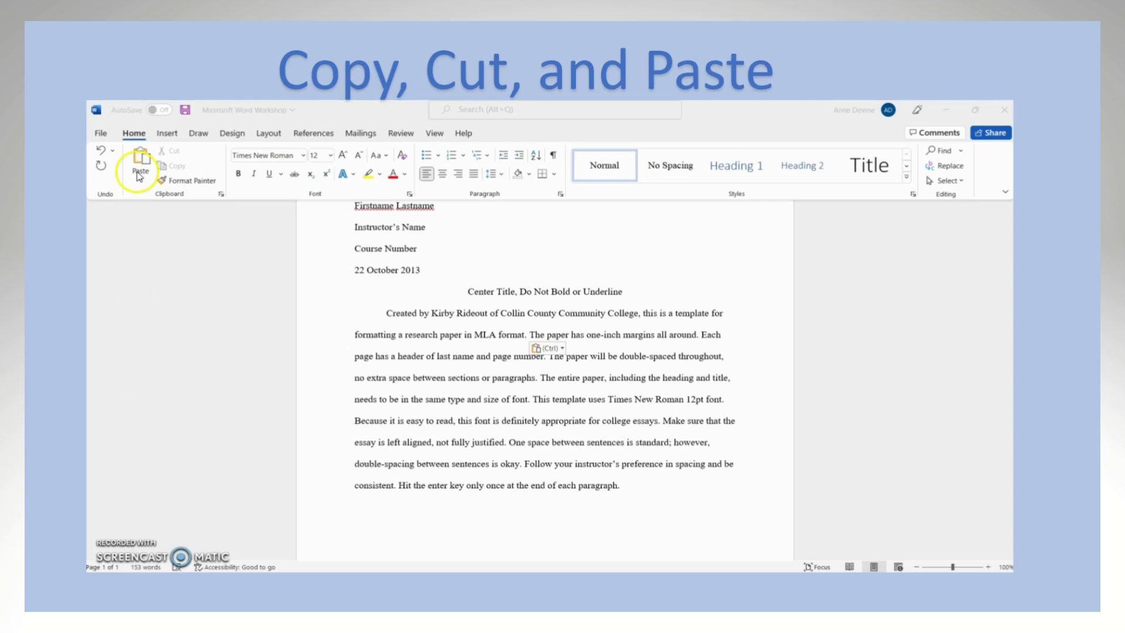
# Step: Cut the opening sentence of the body paragraph, from "Created by" through "MLA format."
pyautogui.click(135, 133)
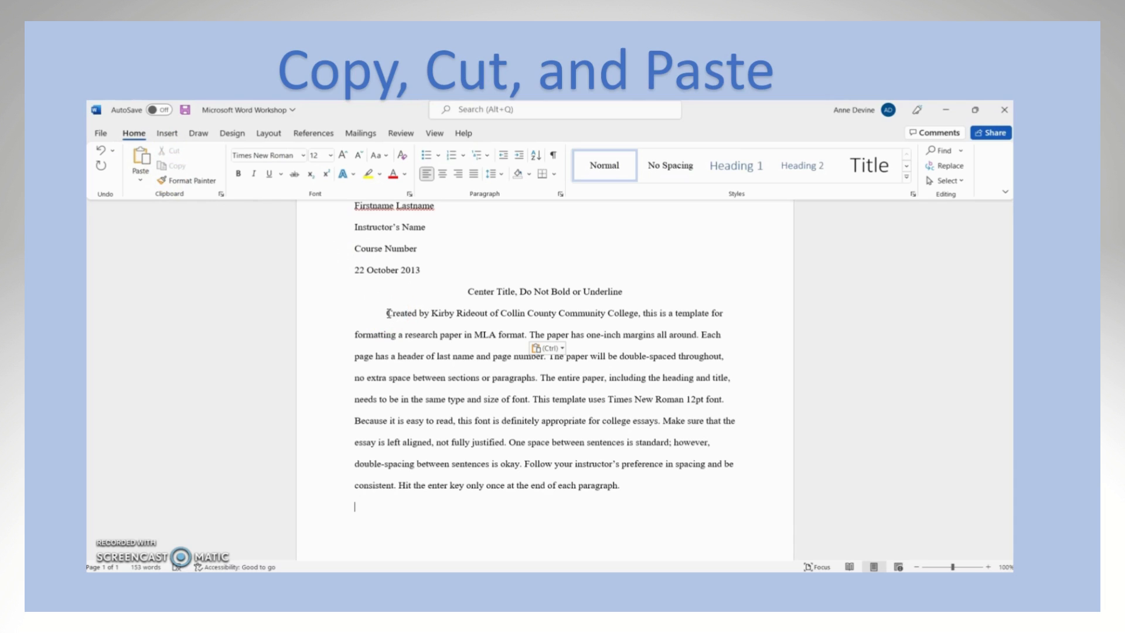
pyautogui.moveTo(388, 314); pyautogui.dragTo(529, 339)
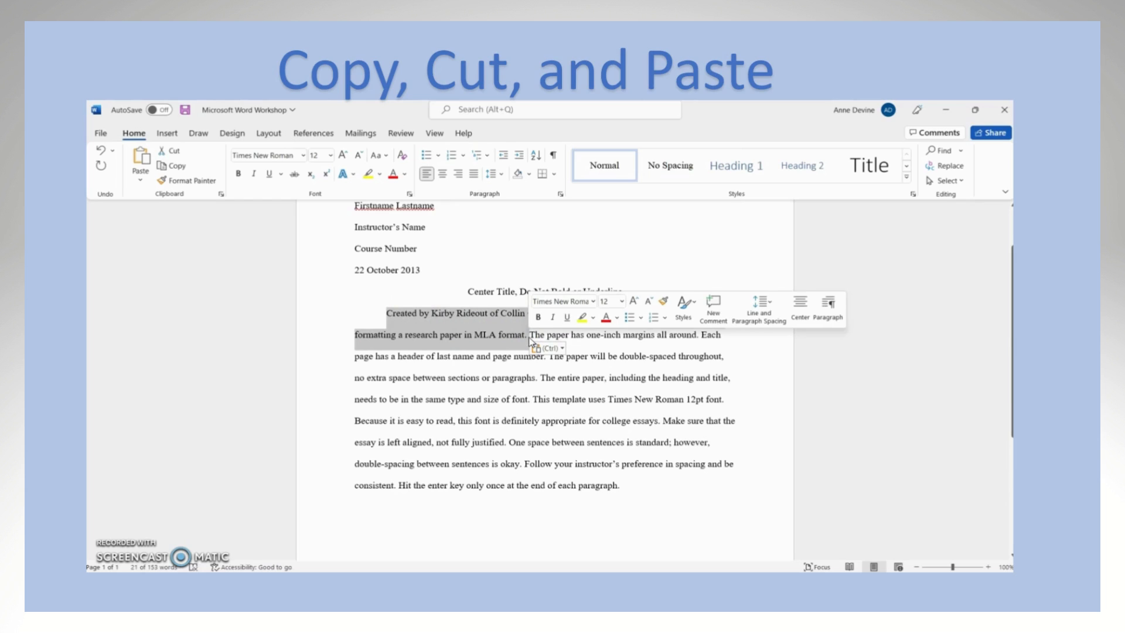
pyautogui.rightClick(531, 341)
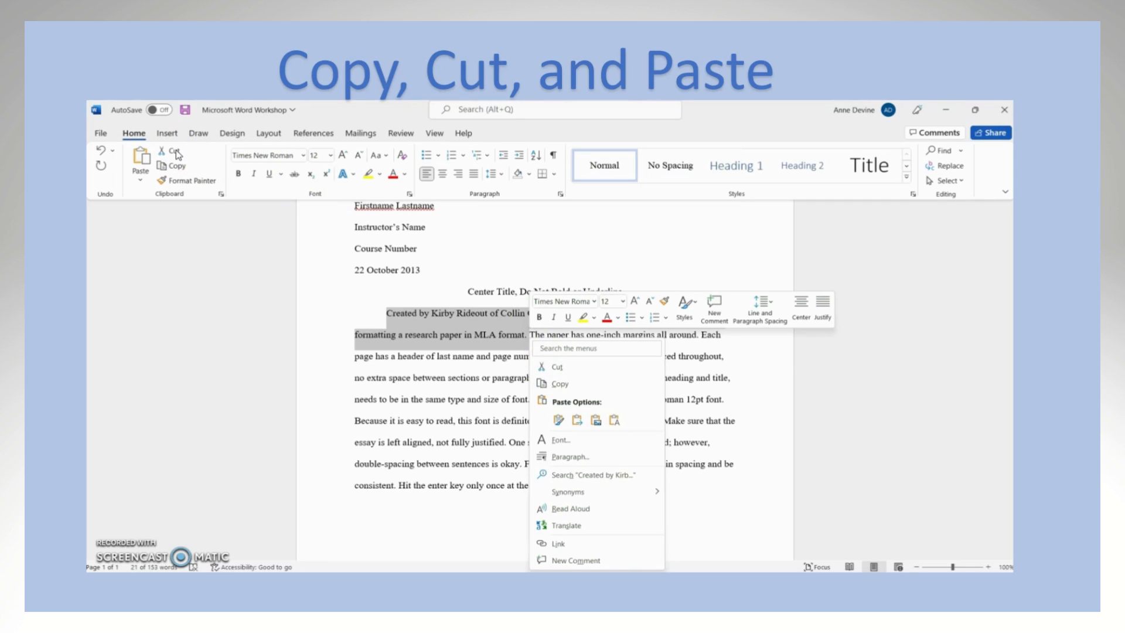
pyautogui.click(557, 368)
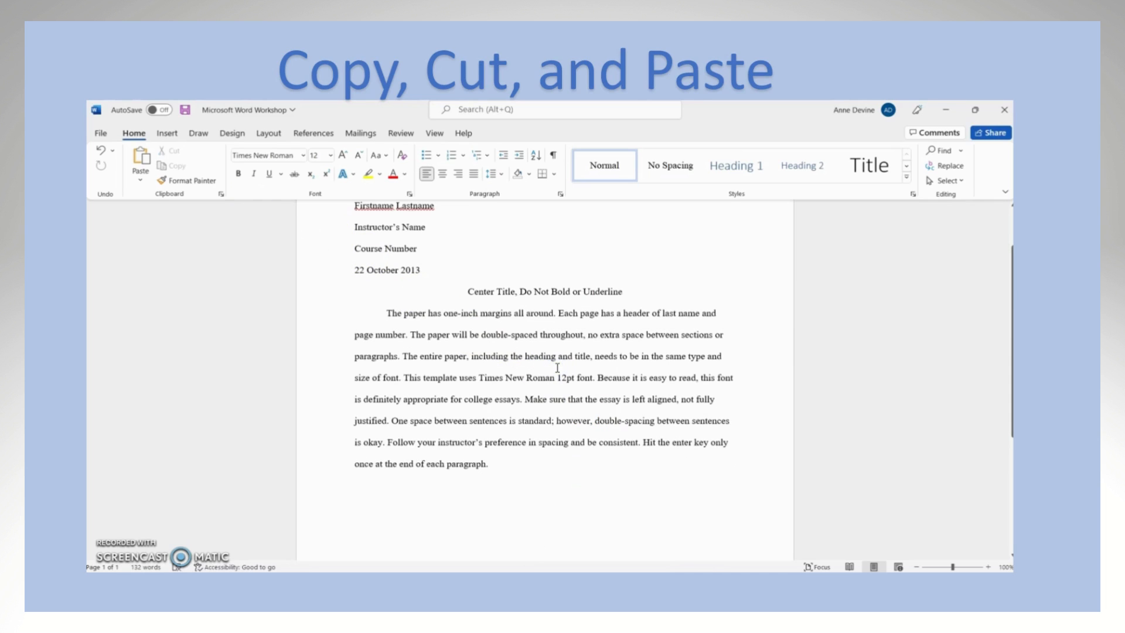
# Step: Paste the cut sentence at the end of the body paragraph, keeping its source formatting
pyautogui.click(513, 468)
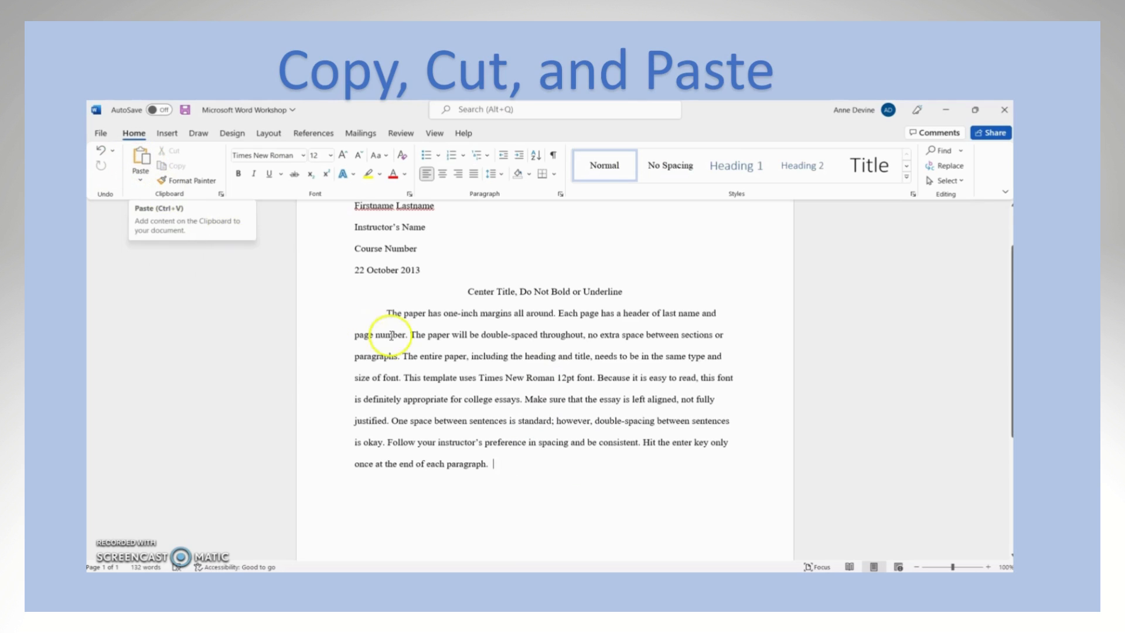
pyautogui.click(515, 464)
pyautogui.rightClick(515, 464)
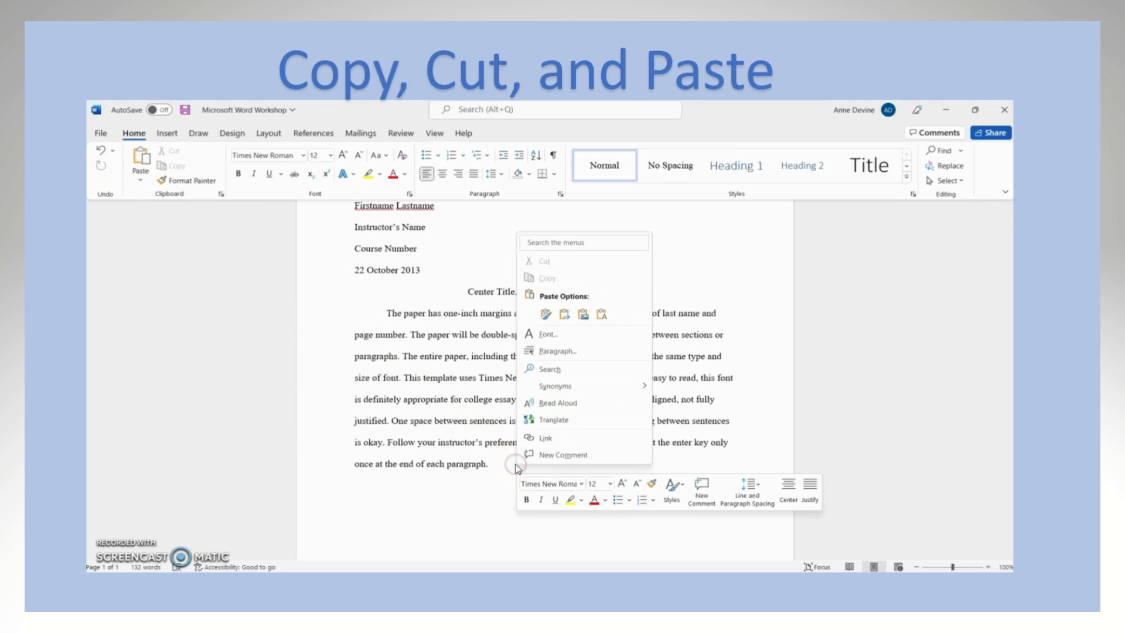
pyautogui.click(546, 316)
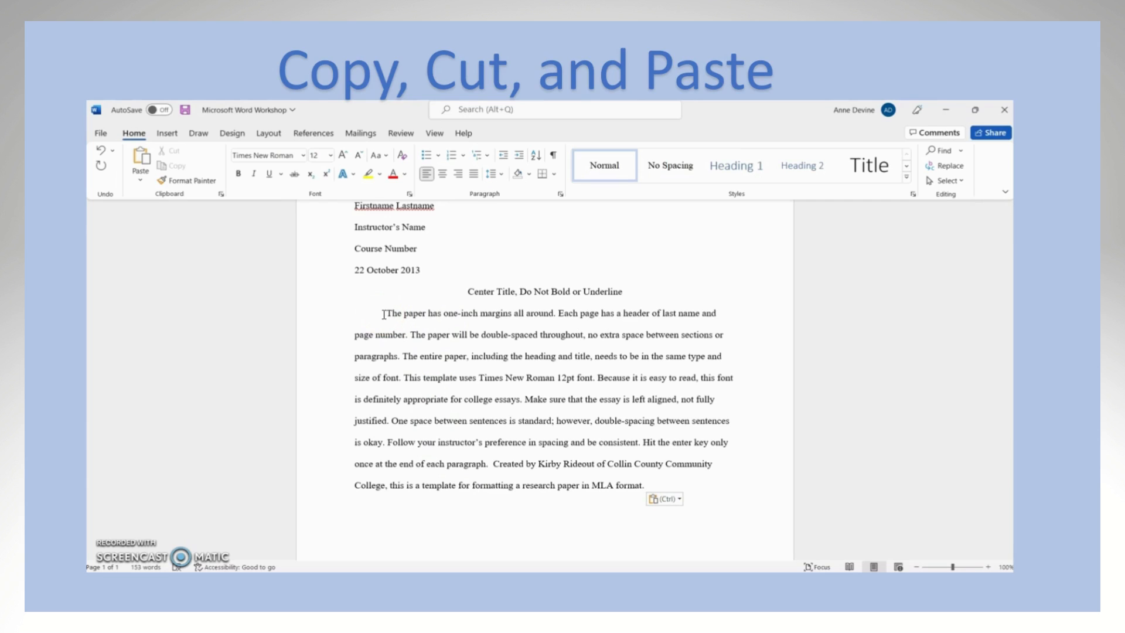
# Step: Copy the last sentence of the body paragraph and paste the copy directly after it, keeping its source formatting
pyautogui.click(492, 464)
pyautogui.moveTo(492, 464); pyautogui.dragTo(667, 490)
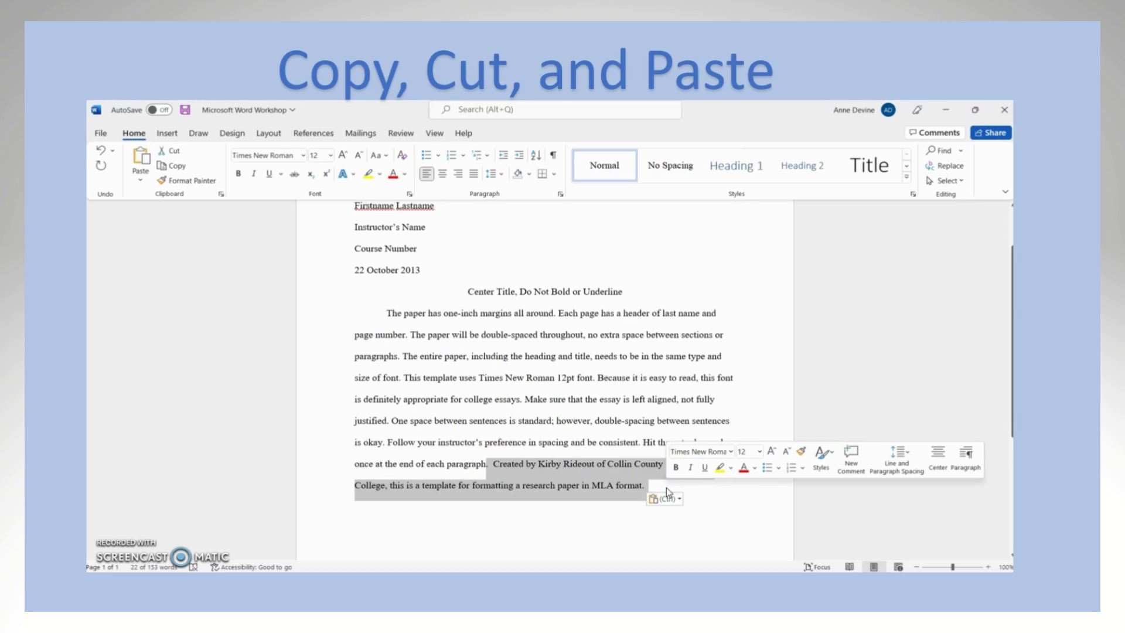
pyautogui.click(179, 167)
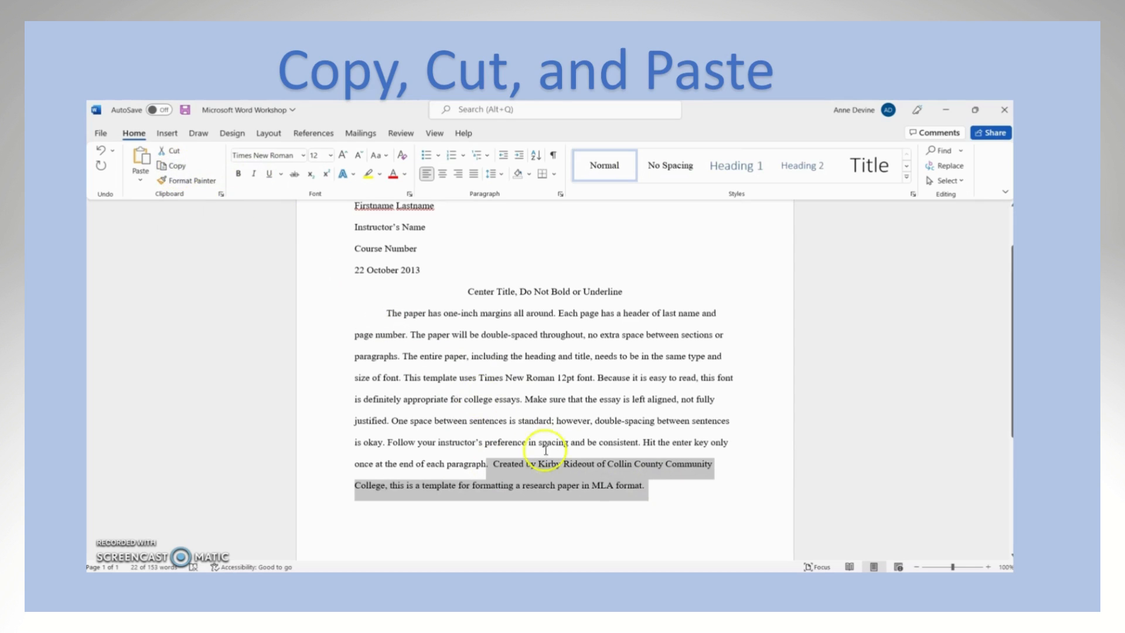
pyautogui.click(665, 489)
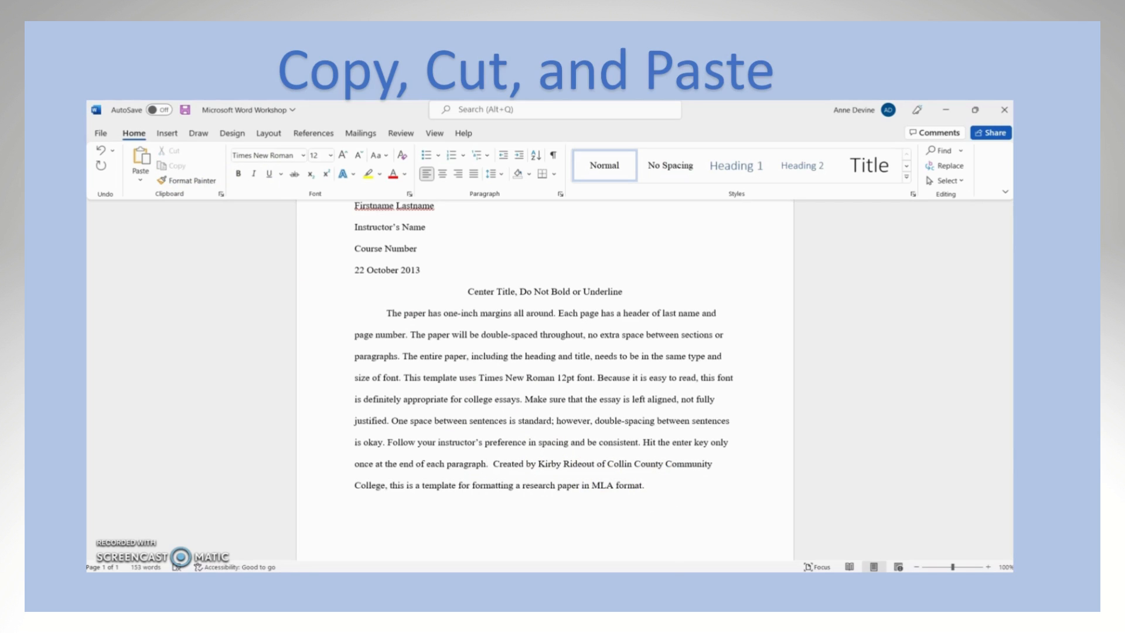
pyautogui.click(664, 485)
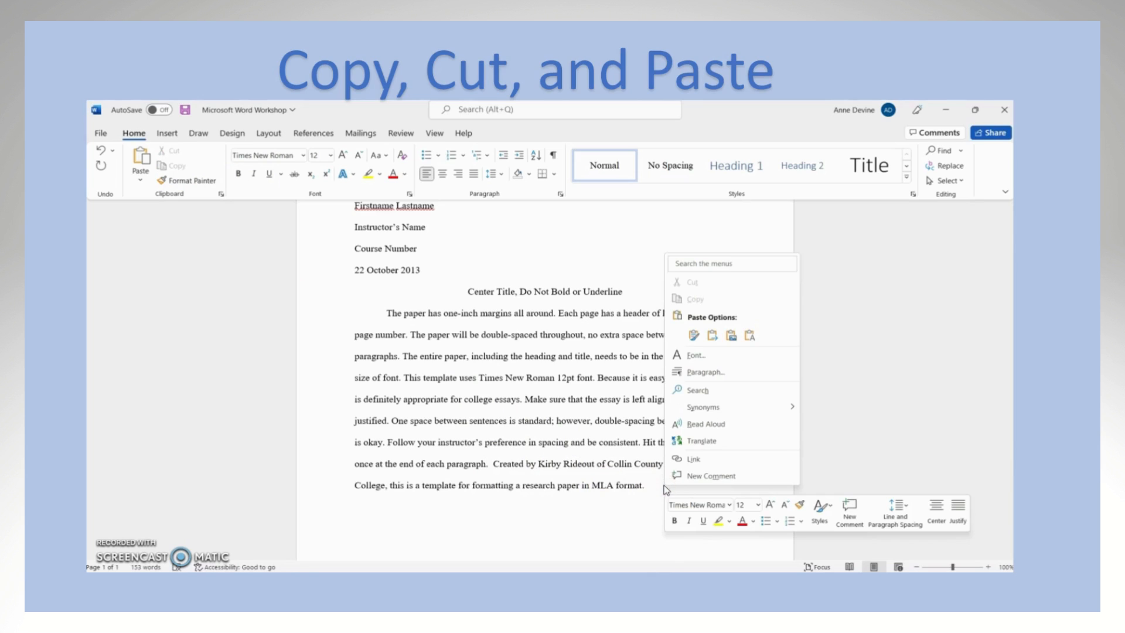
pyautogui.click(694, 335)
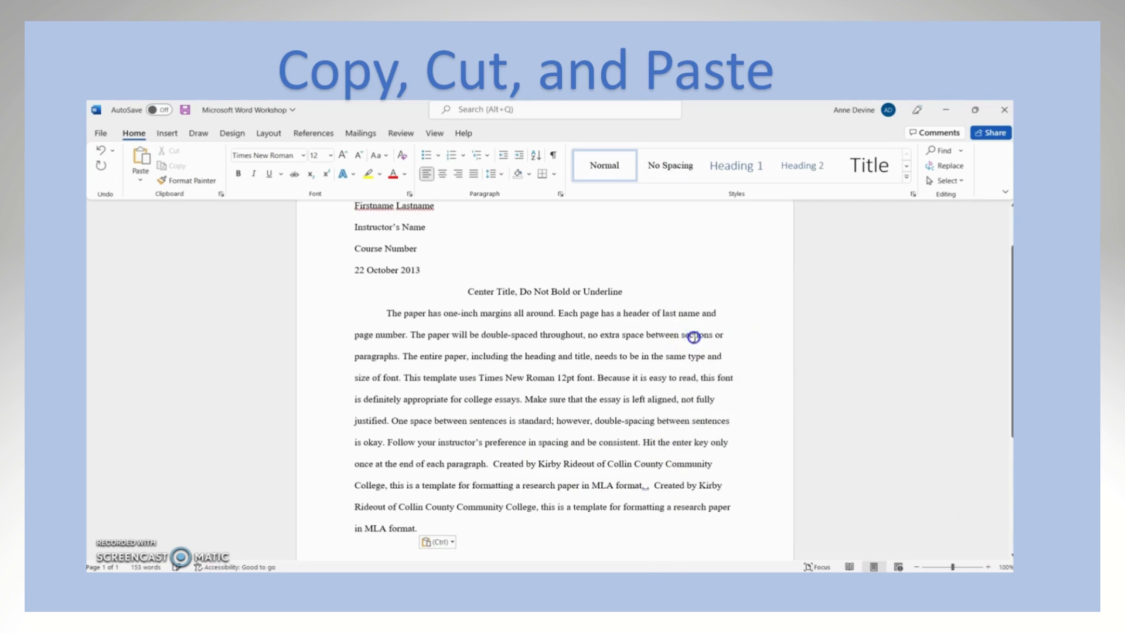
# Step: Delete the extra spaces in front of the duplicated "Created by" sentence at the end of the paragraph
pyautogui.click(654, 487)
pyautogui.press('BackSpace')
pyautogui.press('BackSpace')
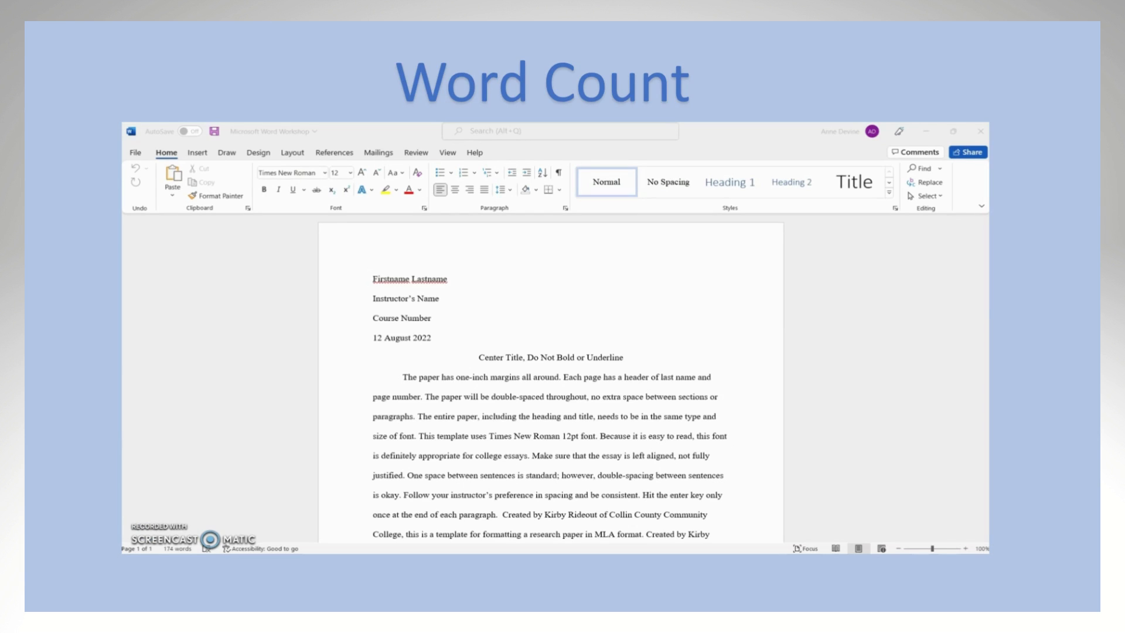
# Step: Check the document's Word Count statistics and close them
pyautogui.click(158, 547)
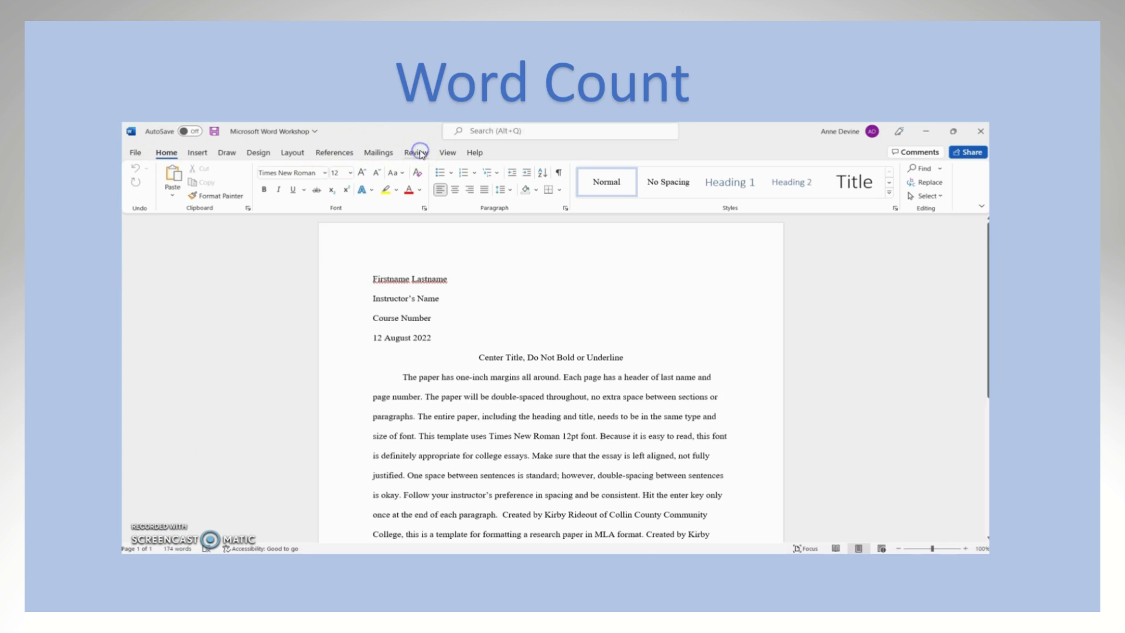
pyautogui.click(419, 154)
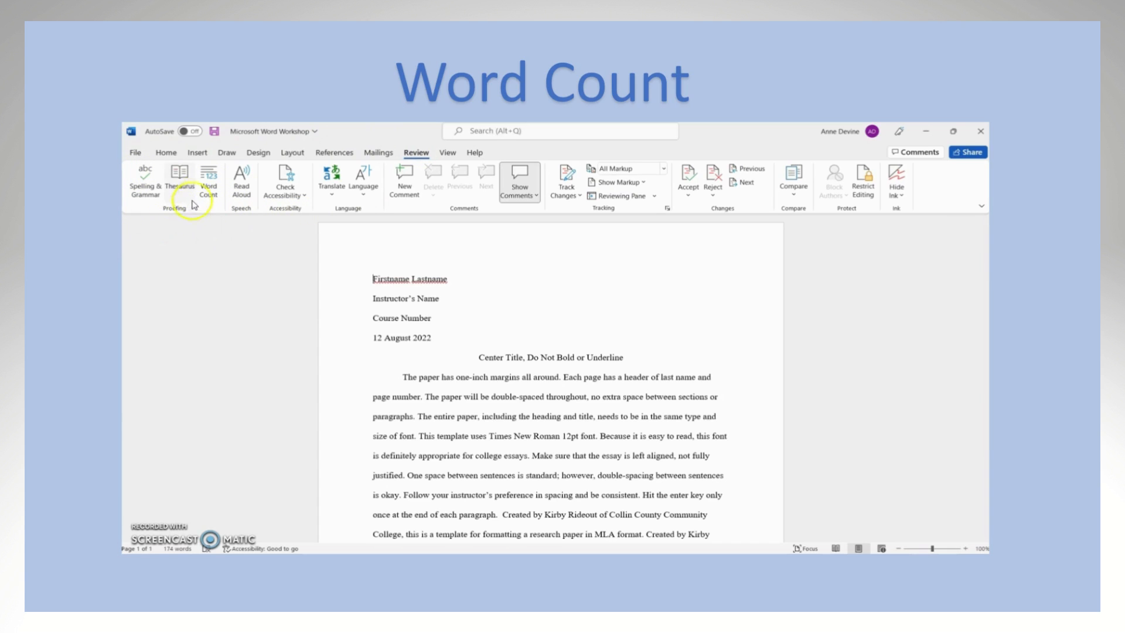
pyautogui.click(210, 189)
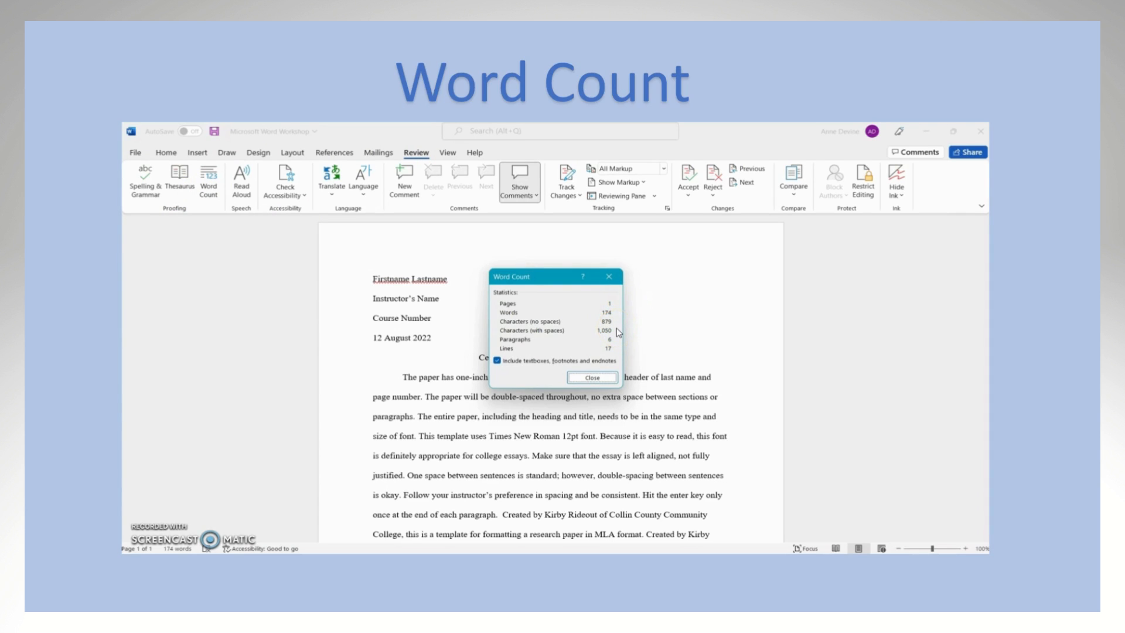
pyautogui.click(598, 378)
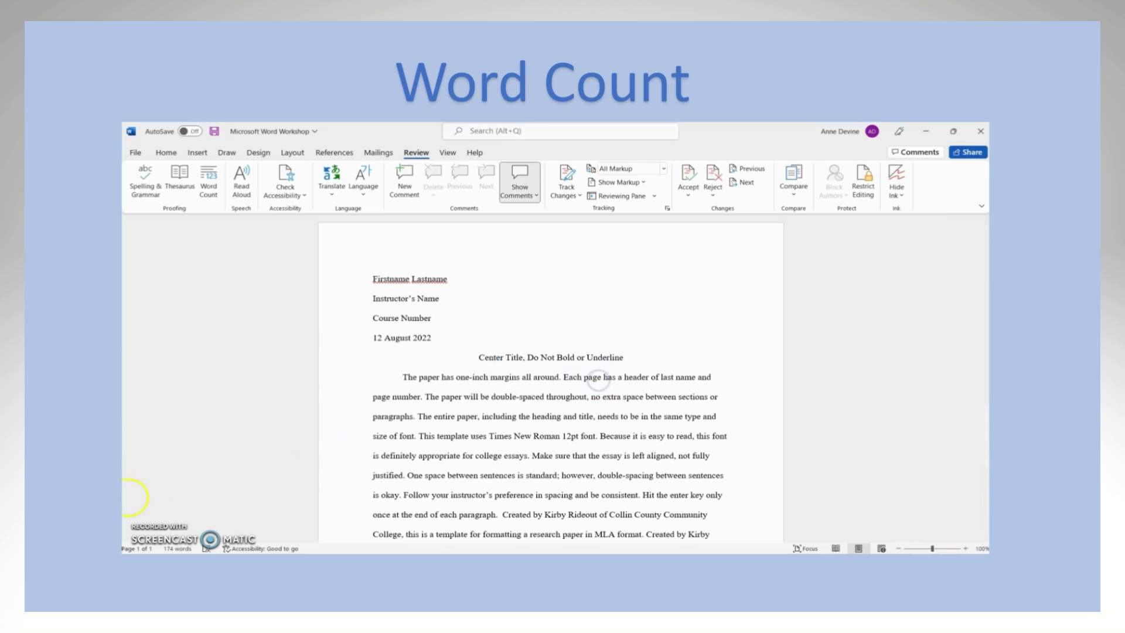